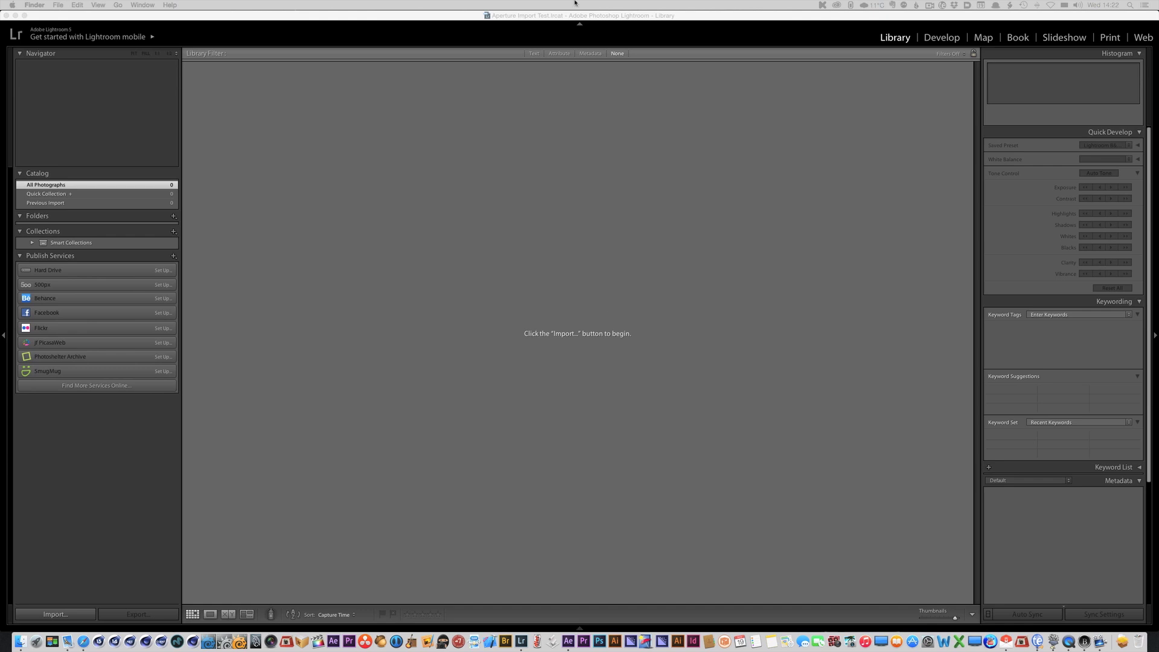
Make the empty 'Aperture Import Test.lrcat' Lightroom catalog the active window.
{"action": "left_click", "coordinate": [424, 23]}
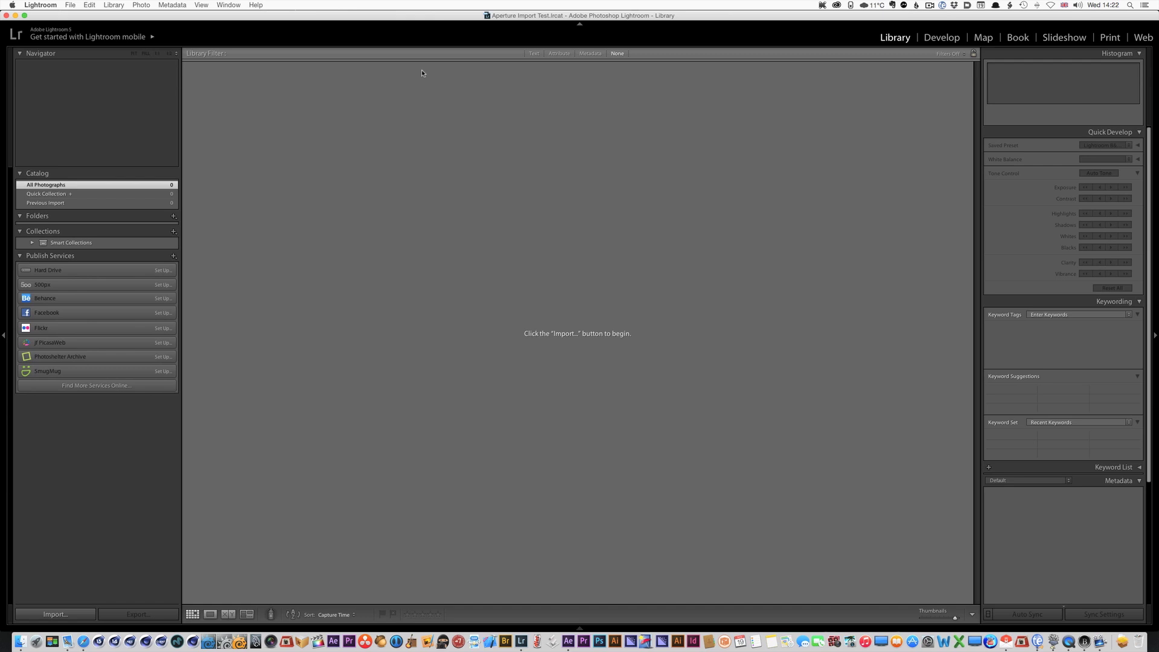
Start File > Plug-in Extras > Import from Aperture Library for Wedding_and_Nice.aplibrary.
{"action": "left_click", "coordinate": [70, 5]}
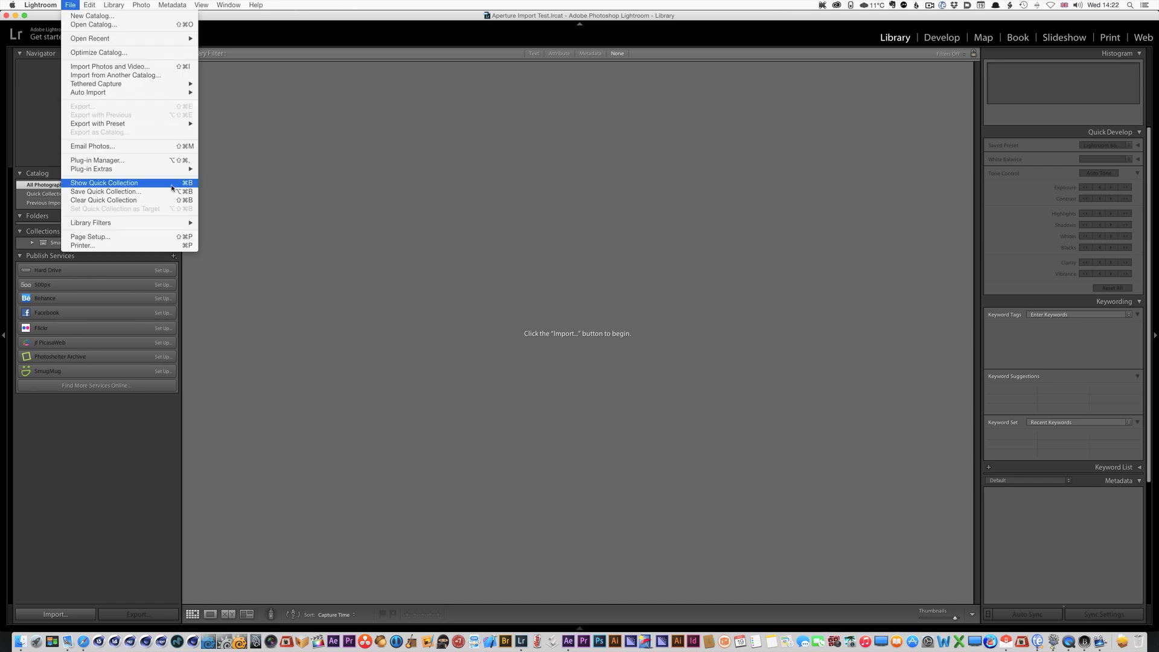
{"action": "mouse_move", "coordinate": [127, 170]}
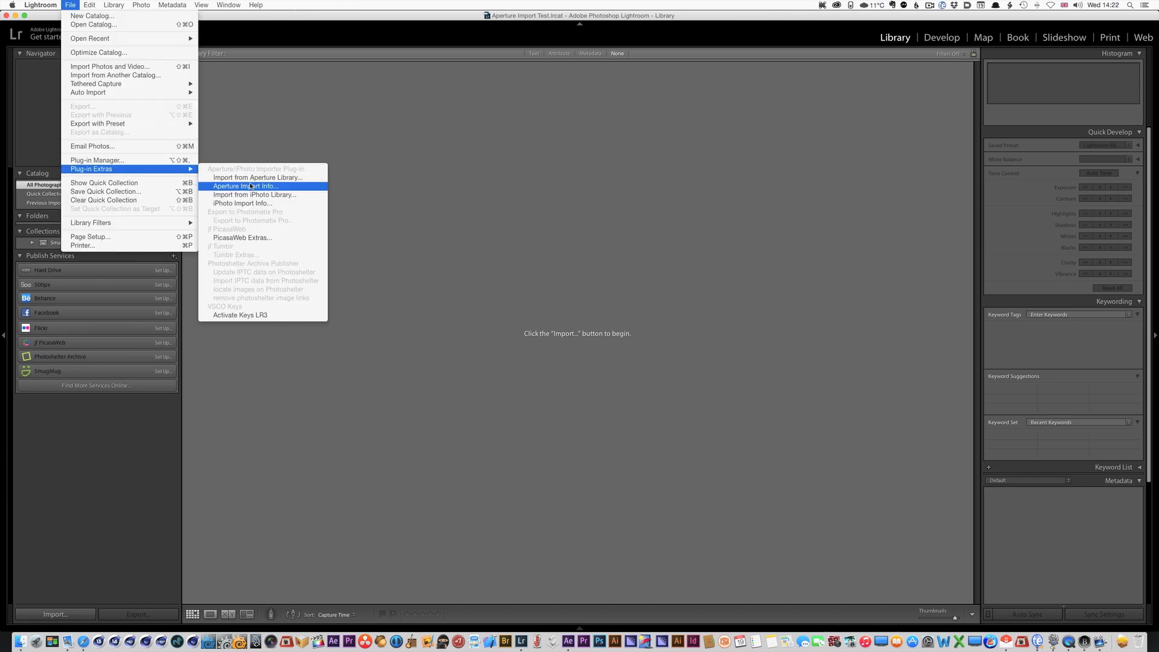
{"action": "left_click", "coordinate": [277, 179]}
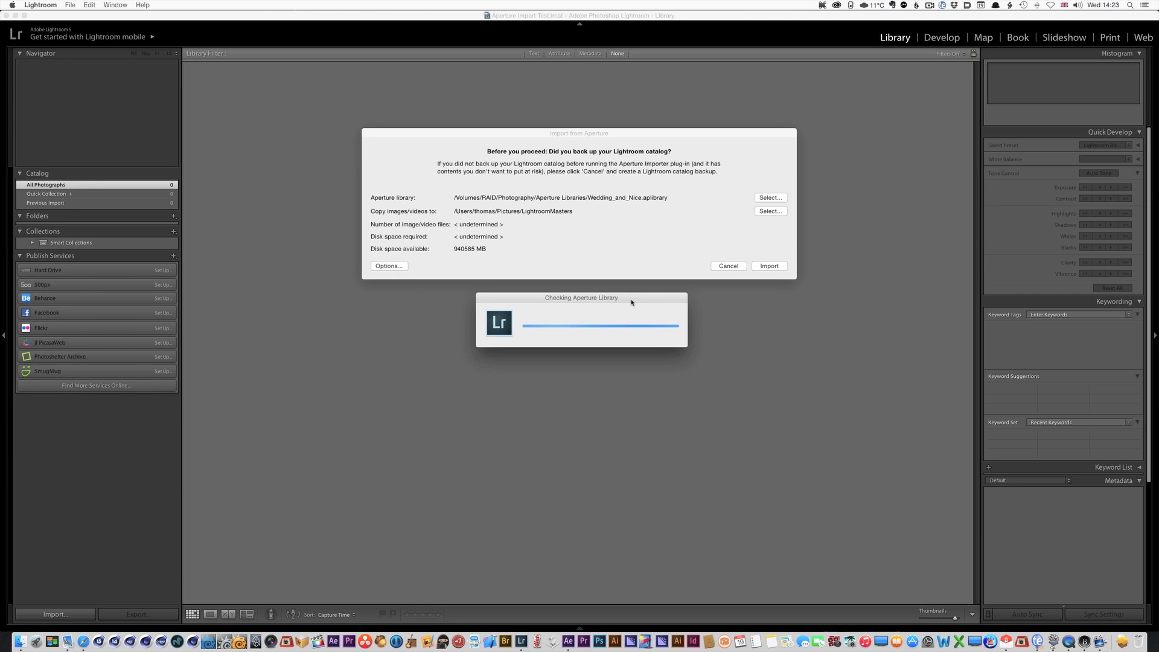
Set the copy destination to Photo Drive's 'Aperture to Lightroom Import' folder.
{"action": "left_click_drag", "start_coordinate": [631, 302], "coordinate": [614, 188]}
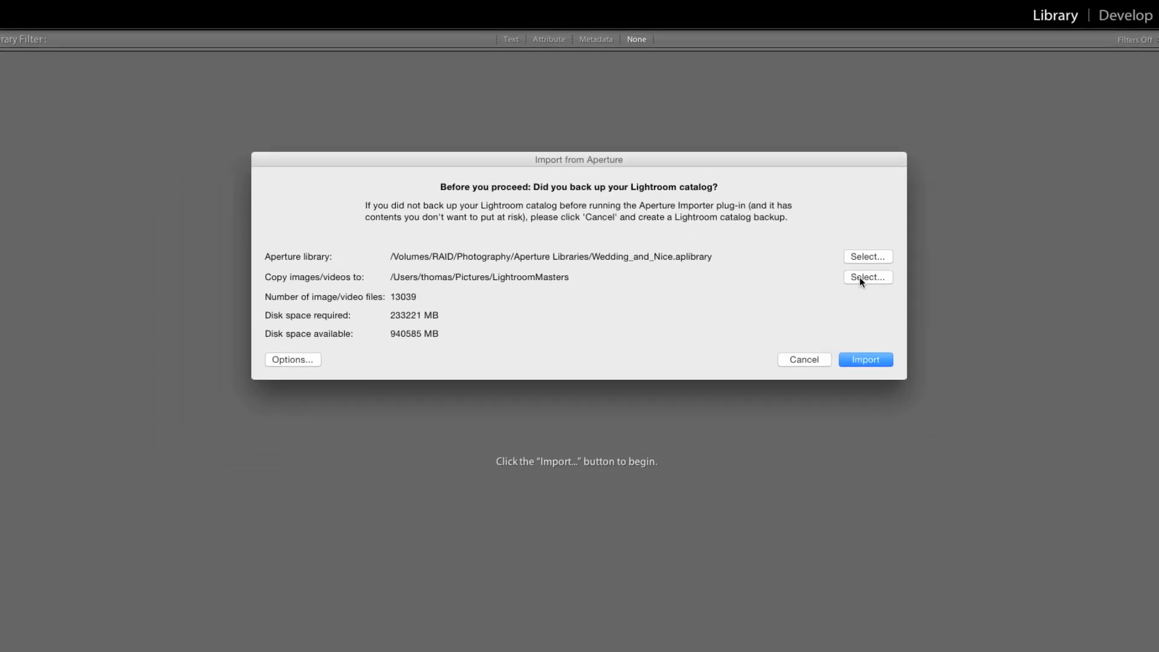
{"action": "left_click", "coordinate": [861, 281]}
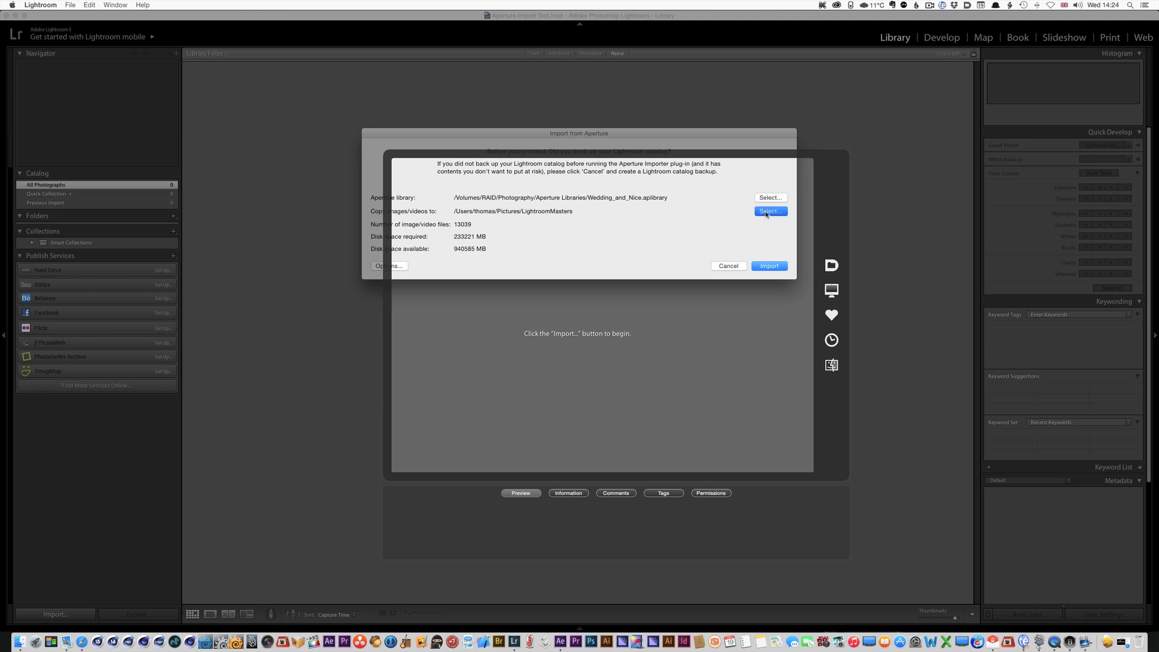
{"action": "scroll", "coordinate": [460, 344], "scroll_direction": "down", "scroll_amount": 10}
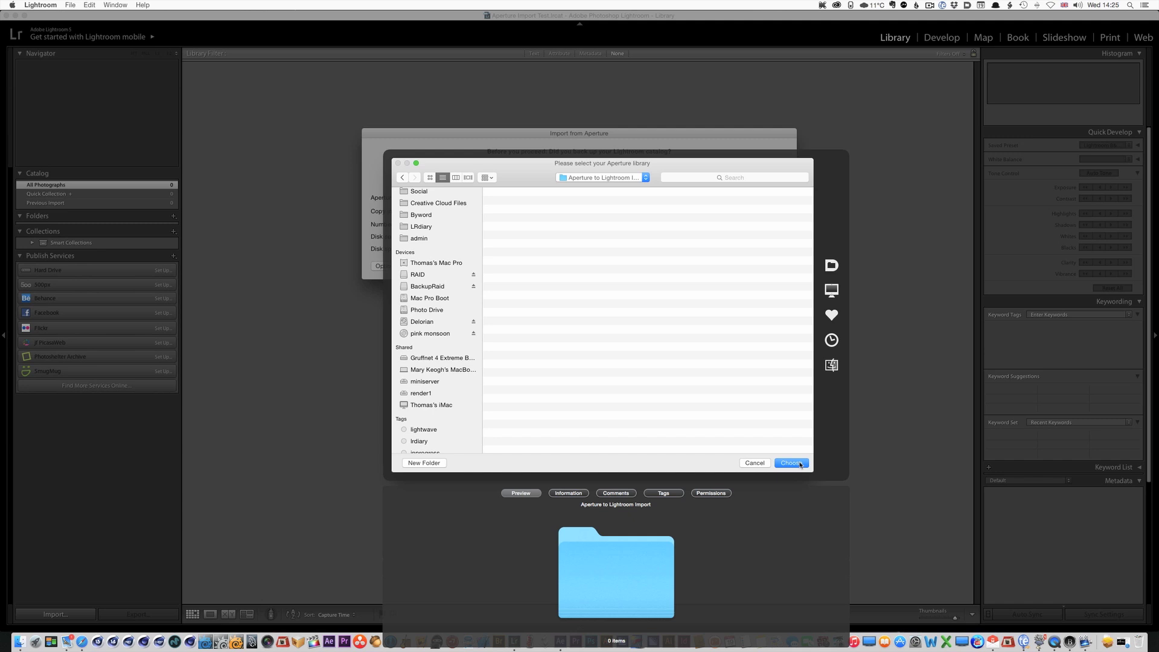
{"action": "left_click", "coordinate": [790, 462]}
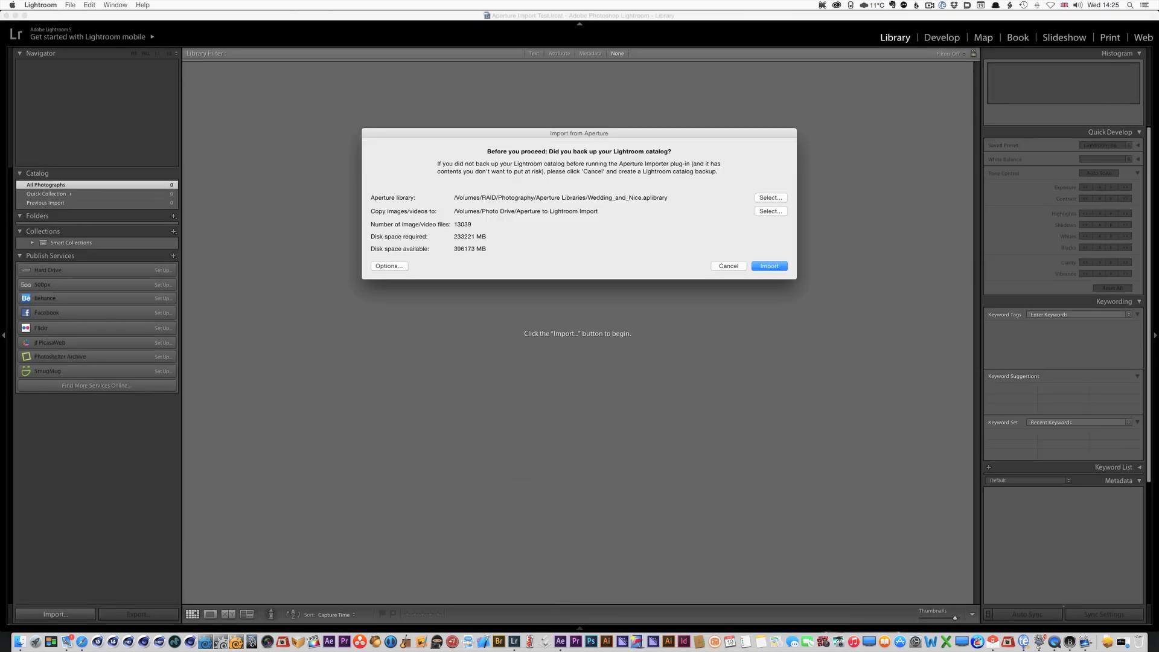
In the importer options, enable full-size previews for Aperture-adjusted images.
{"action": "left_click", "coordinate": [389, 266]}
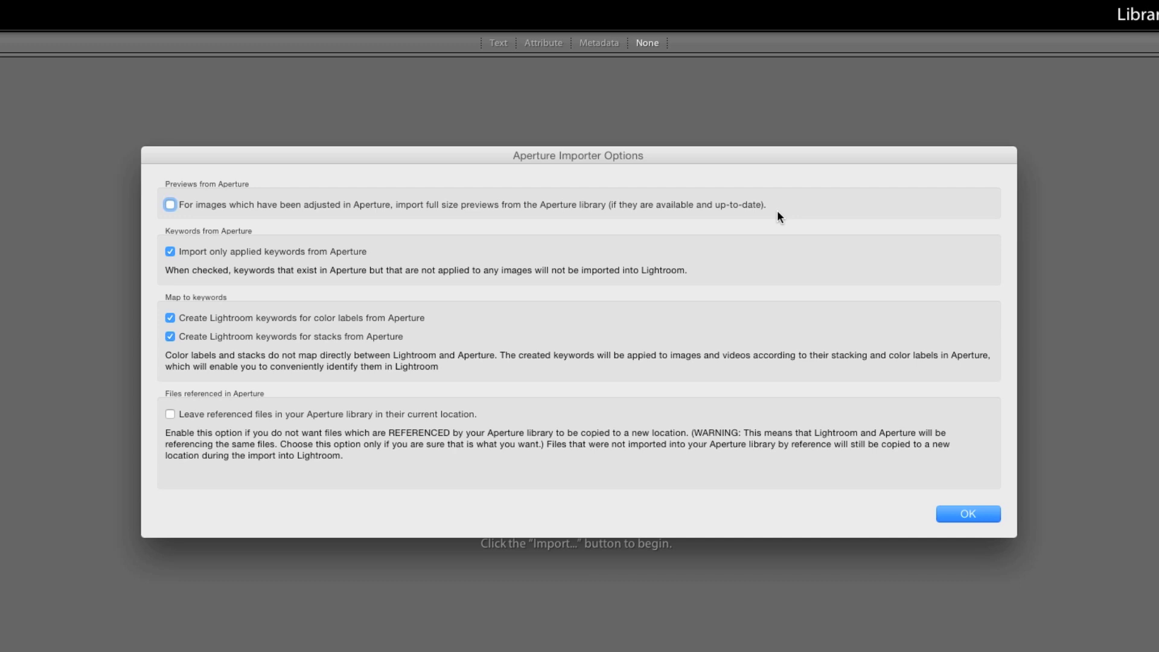
{"action": "left_click", "coordinate": [171, 204]}
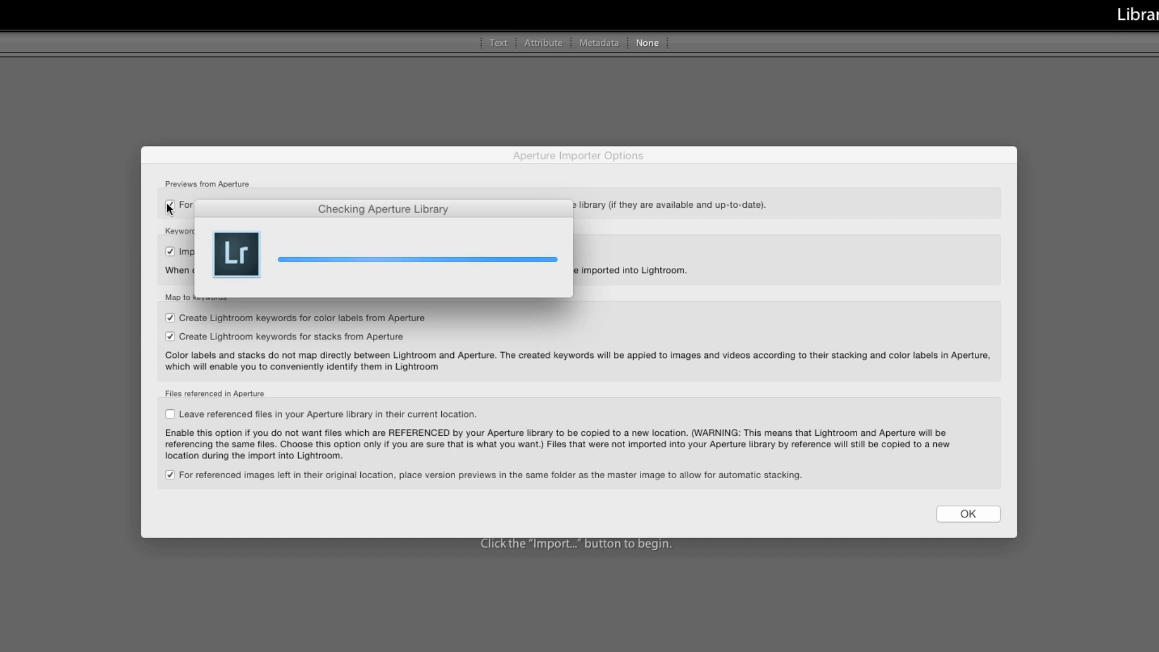
{"action": "left_click_drag", "start_coordinate": [349, 207], "coordinate": [292, 571]}
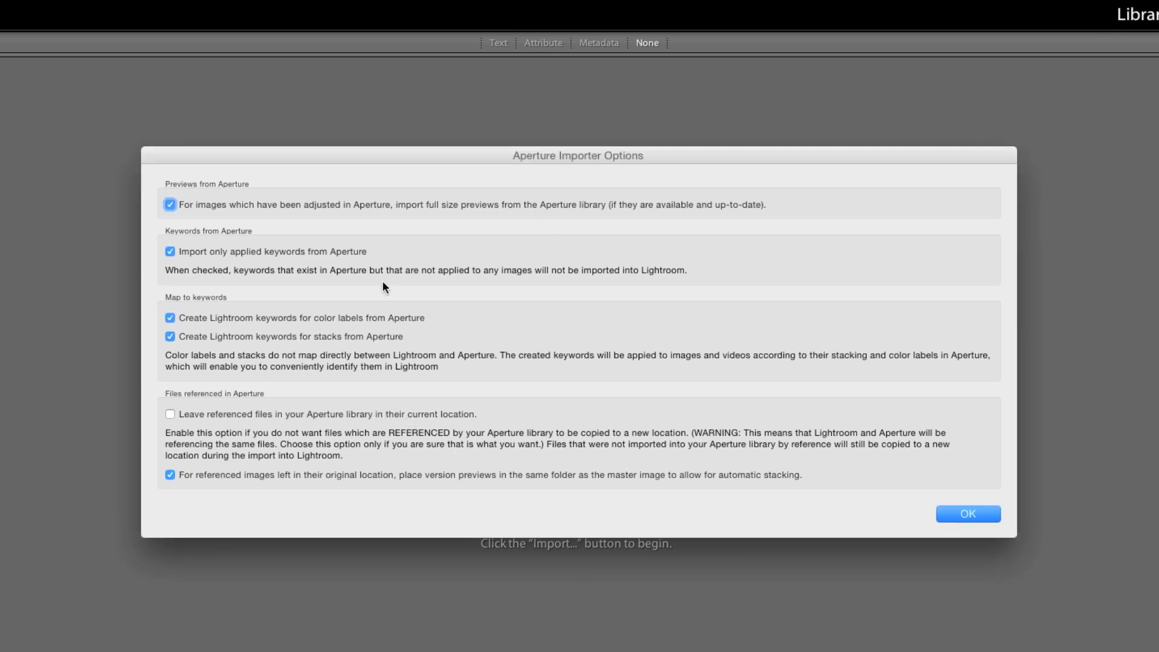
{"action": "left_click", "coordinate": [978, 513]}
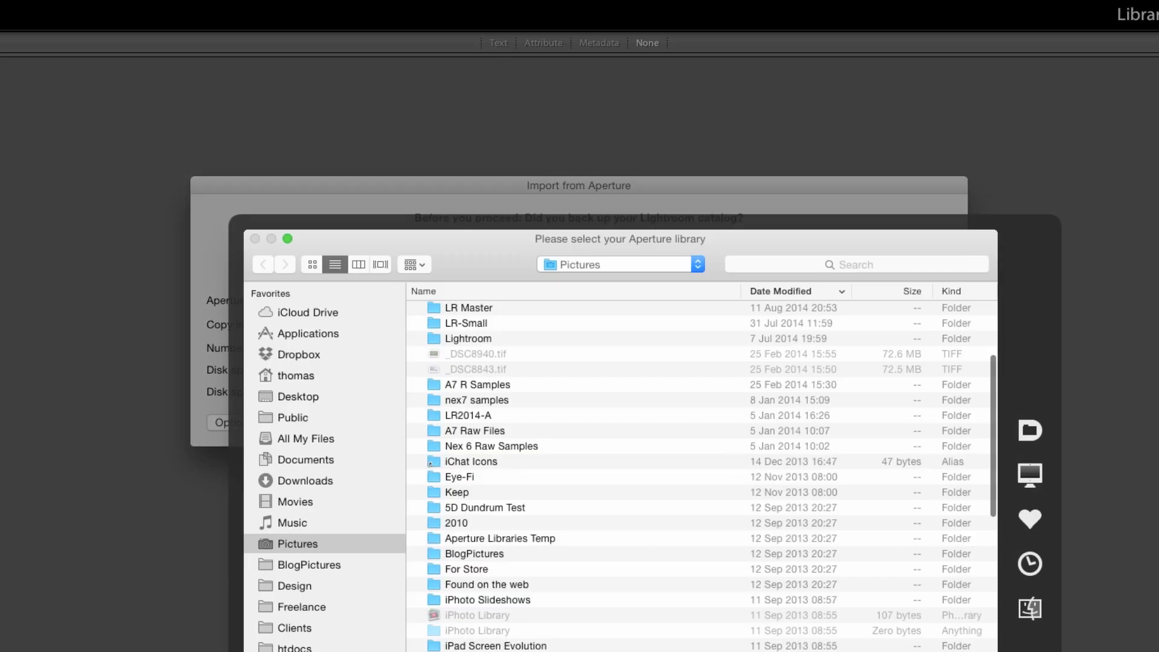
Copy to RAID/Photography/Aperture Import and keep referenced files in their current location.
{"action": "scroll", "coordinate": [327, 621], "scroll_direction": "down", "scroll_amount": 5}
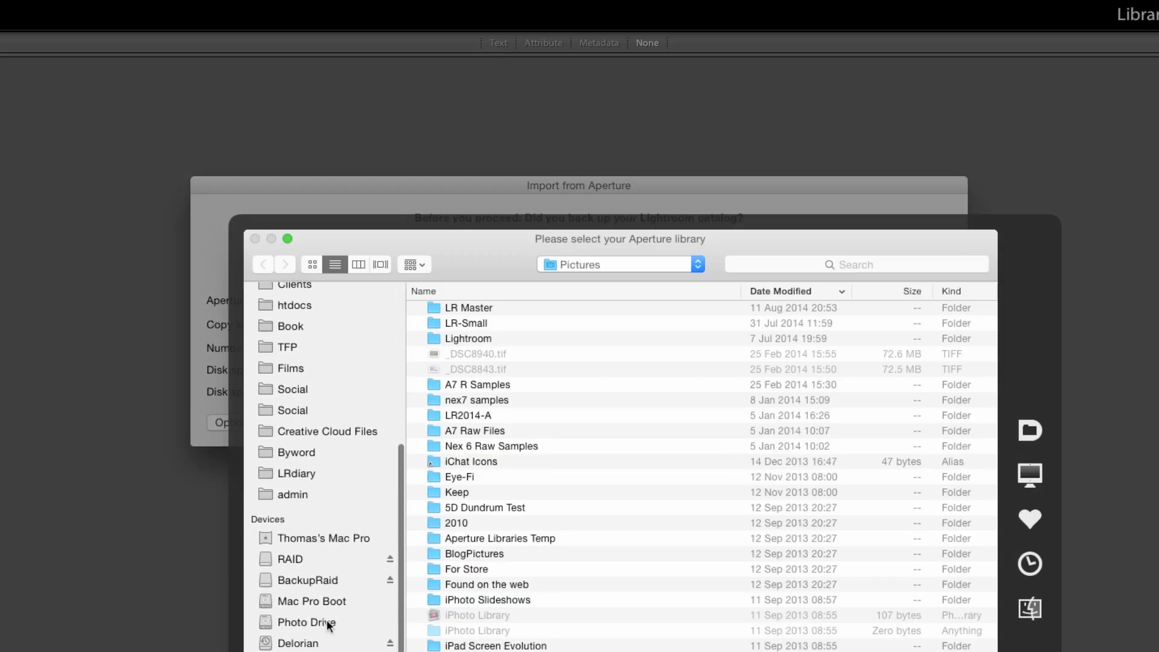
{"action": "left_click", "coordinate": [282, 544]}
{"action": "left_click", "coordinate": [287, 560]}
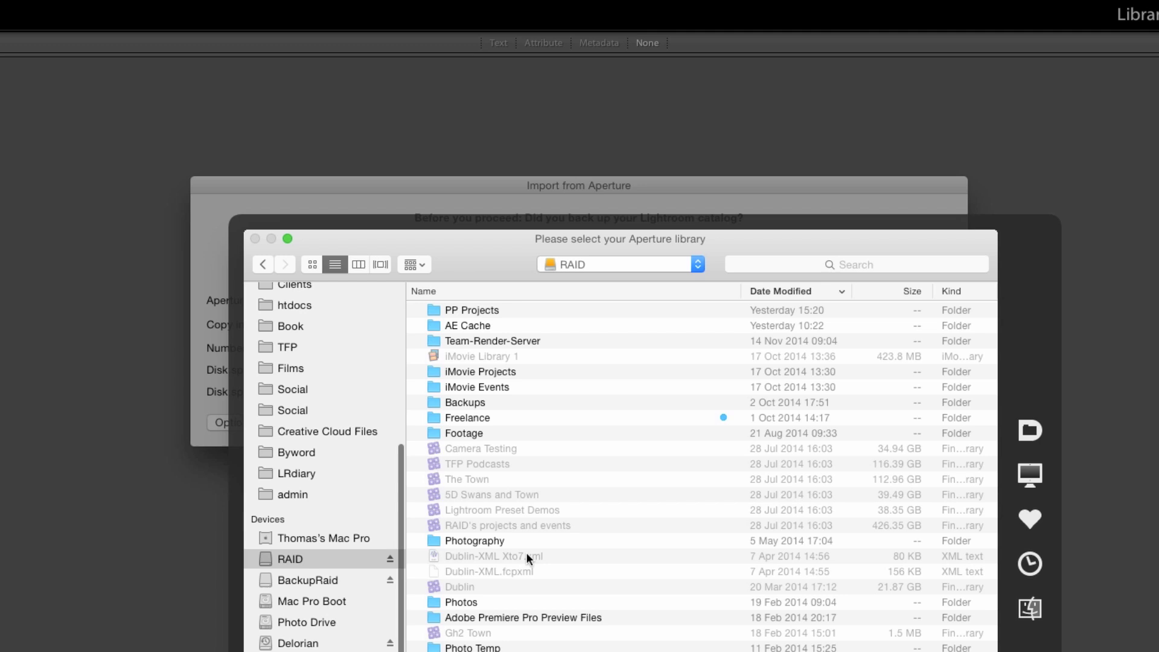
{"action": "scroll", "coordinate": [525, 552], "scroll_direction": "down", "scroll_amount": 3}
{"action": "double_click", "coordinate": [488, 494]}
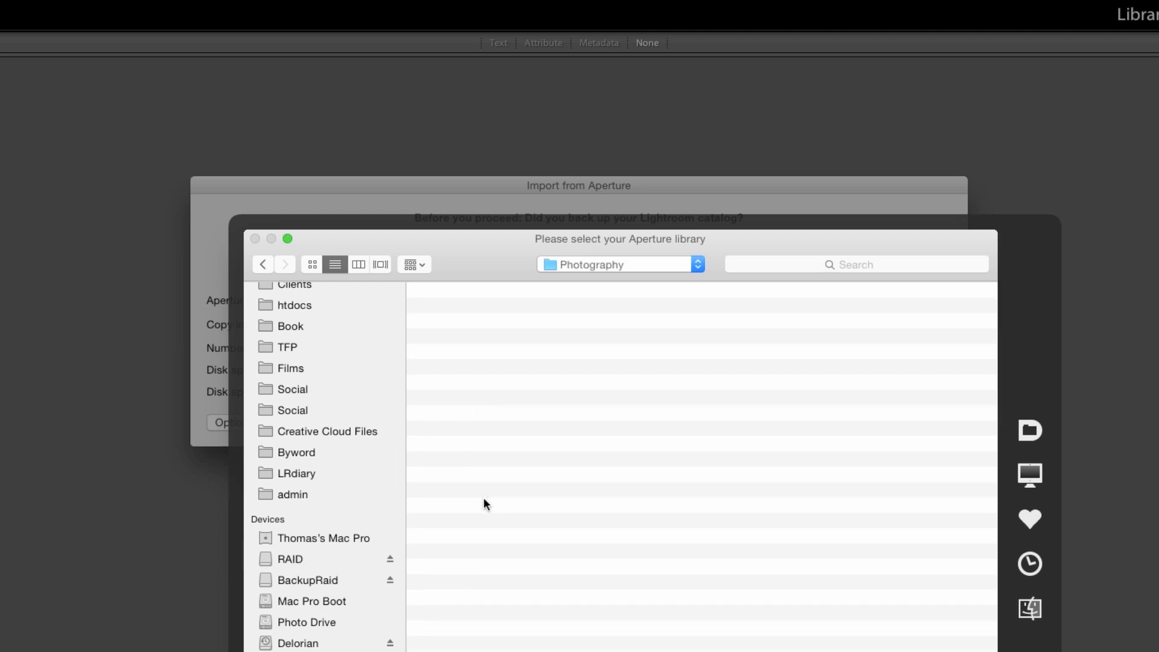
{"action": "scroll", "coordinate": [603, 569], "scroll_direction": "up", "scroll_amount": 3}
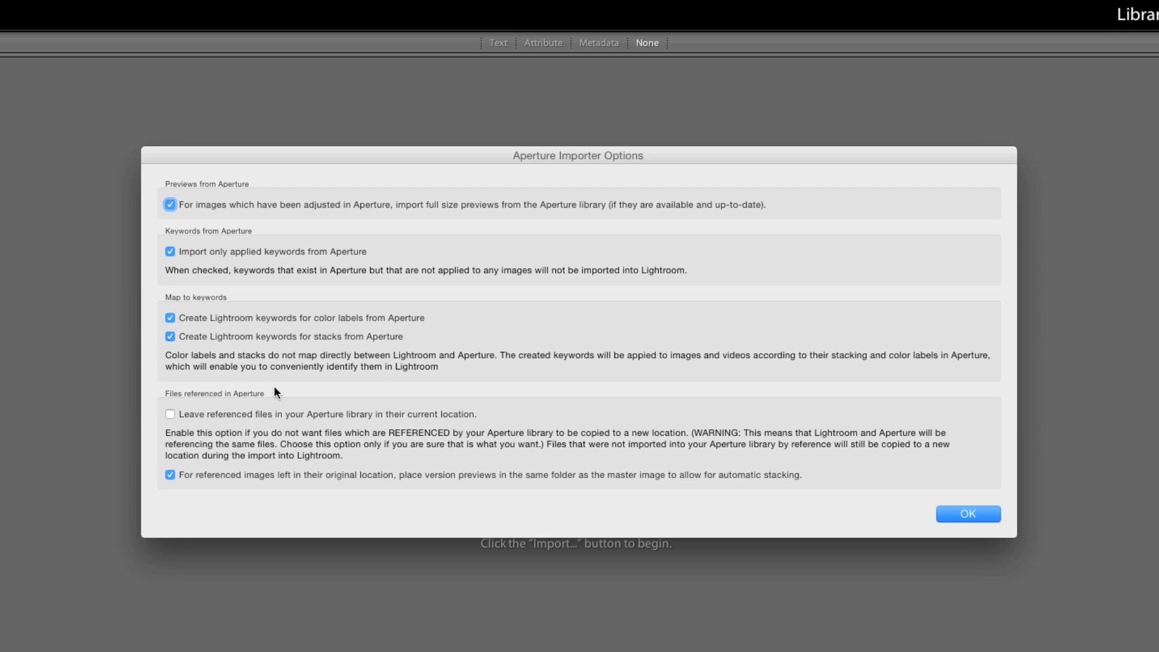
{"action": "left_click", "coordinate": [166, 412]}
Run the Aperture import with reverse geocoding of GPS-tagged photos enabled.
{"action": "left_click", "coordinate": [969, 513]}
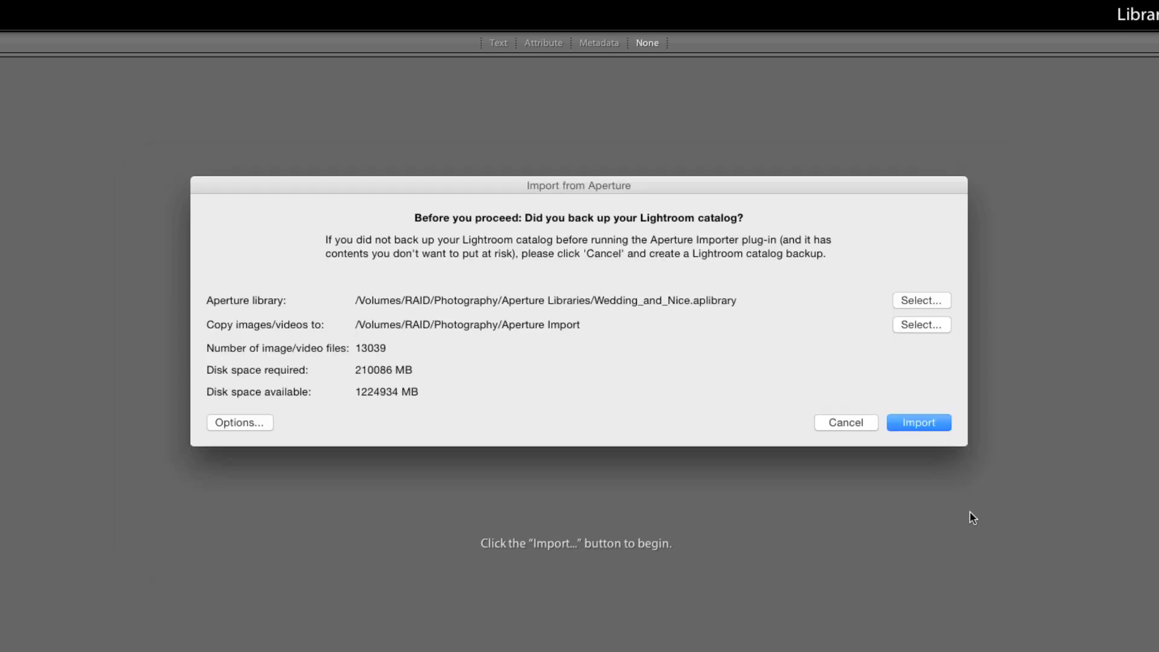
{"action": "left_click", "coordinate": [926, 424]}
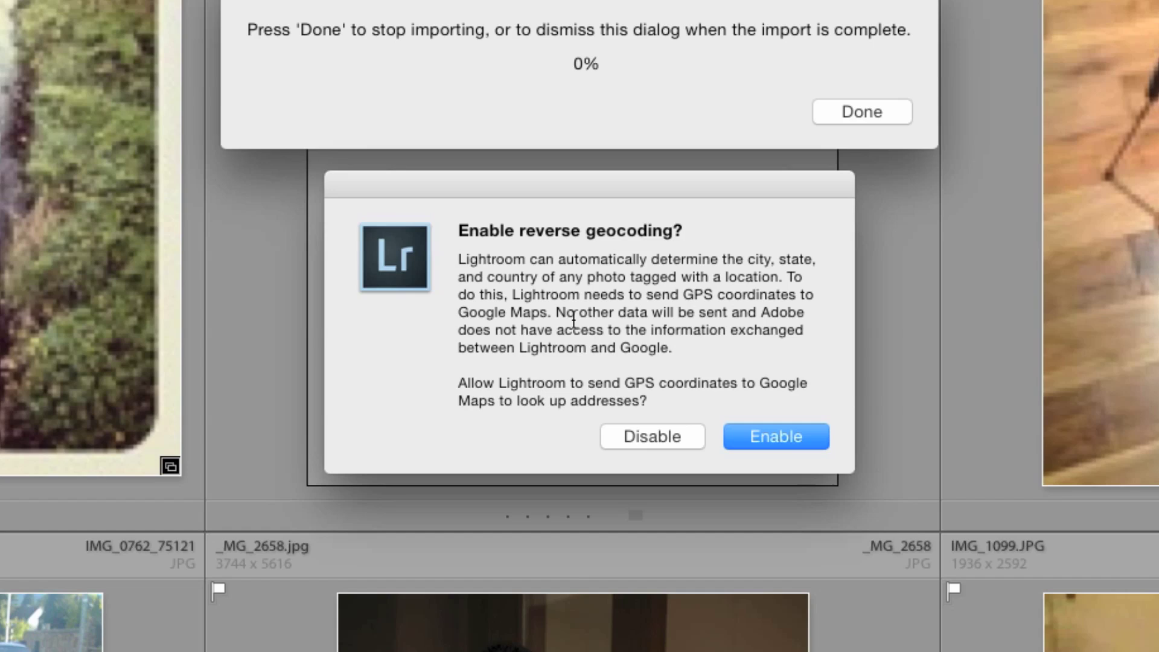
{"action": "left_click", "coordinate": [780, 439]}
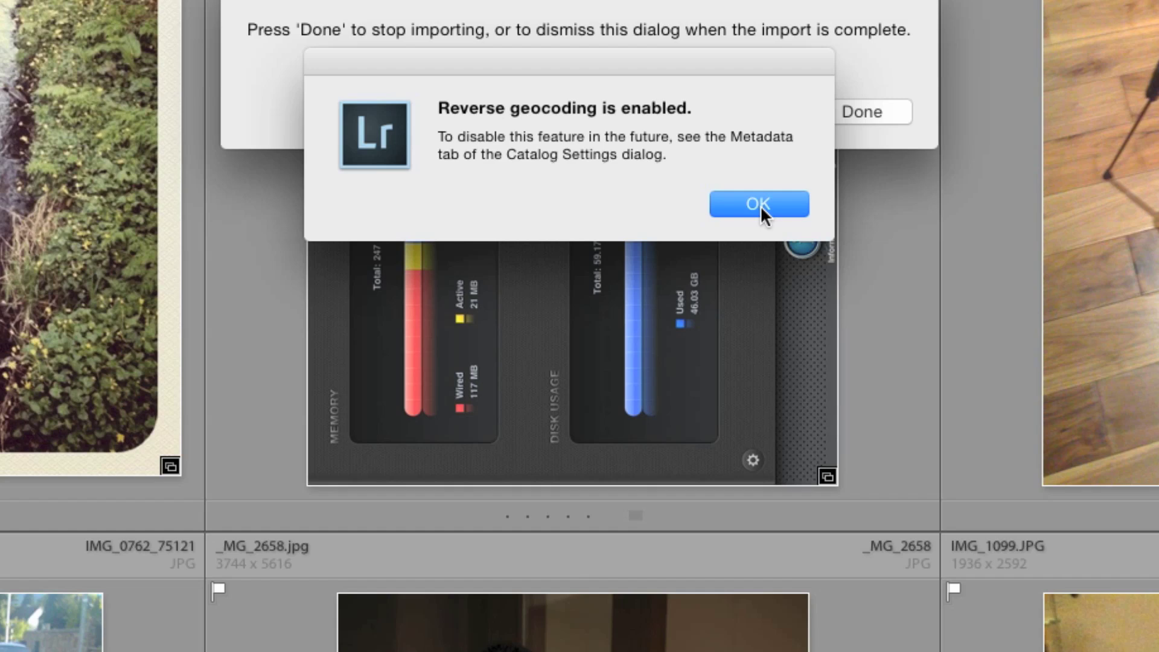
{"action": "left_click", "coordinate": [759, 205]}
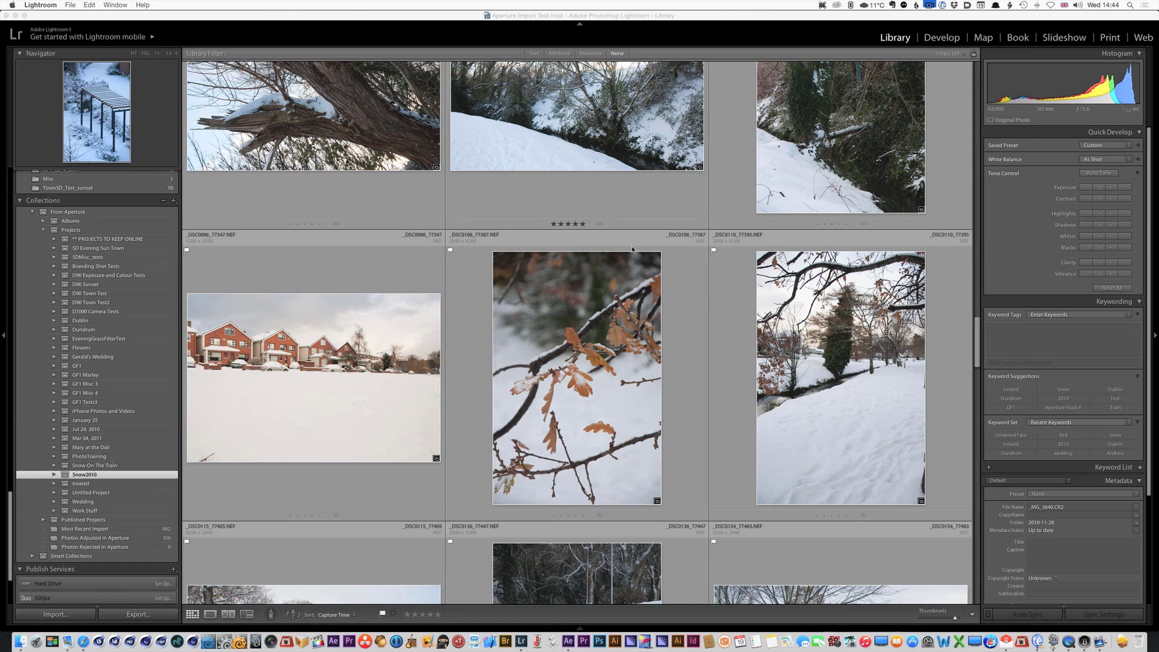
{"action": "scroll", "coordinate": [632, 248], "scroll_direction": "up", "scroll_amount": 10}
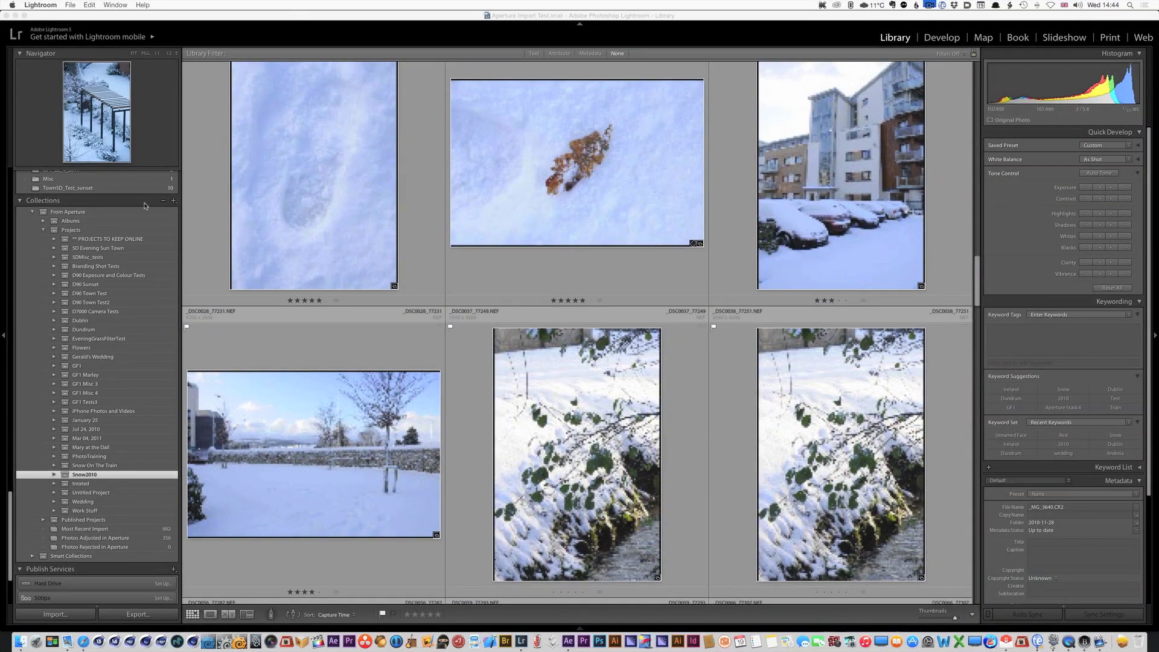
{"action": "scroll", "coordinate": [137, 203], "scroll_direction": "up", "scroll_amount": 15}
{"action": "scroll", "coordinate": [137, 203], "scroll_direction": "up", "scroll_amount": 5}
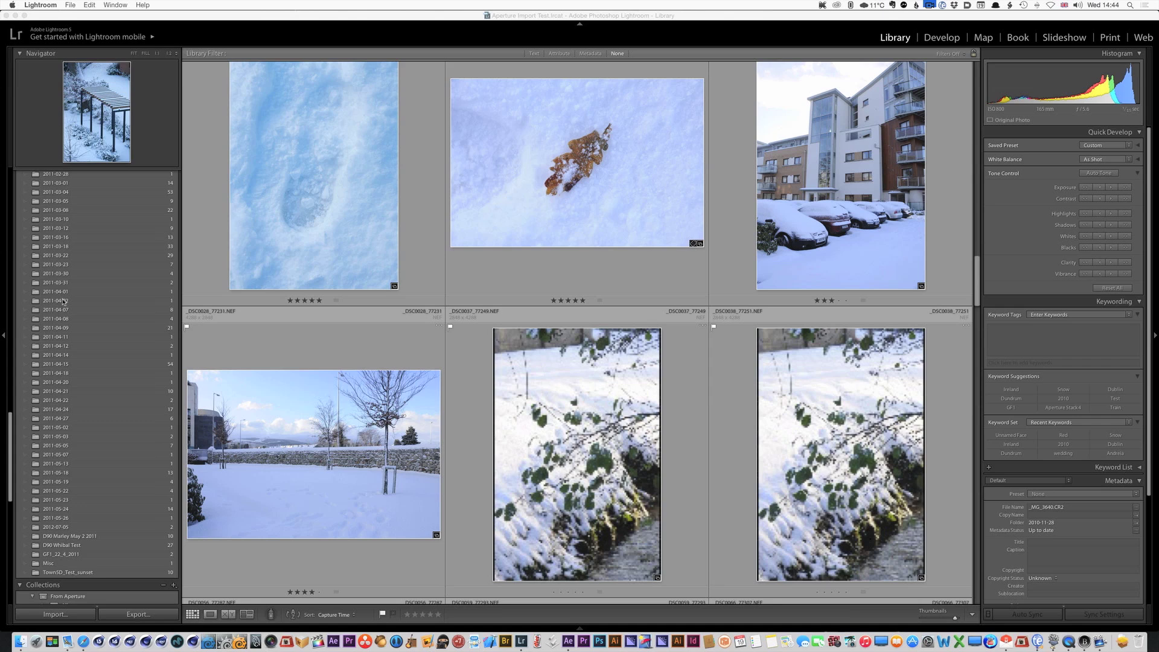
{"action": "scroll", "coordinate": [64, 228], "scroll_direction": "up", "scroll_amount": 1}
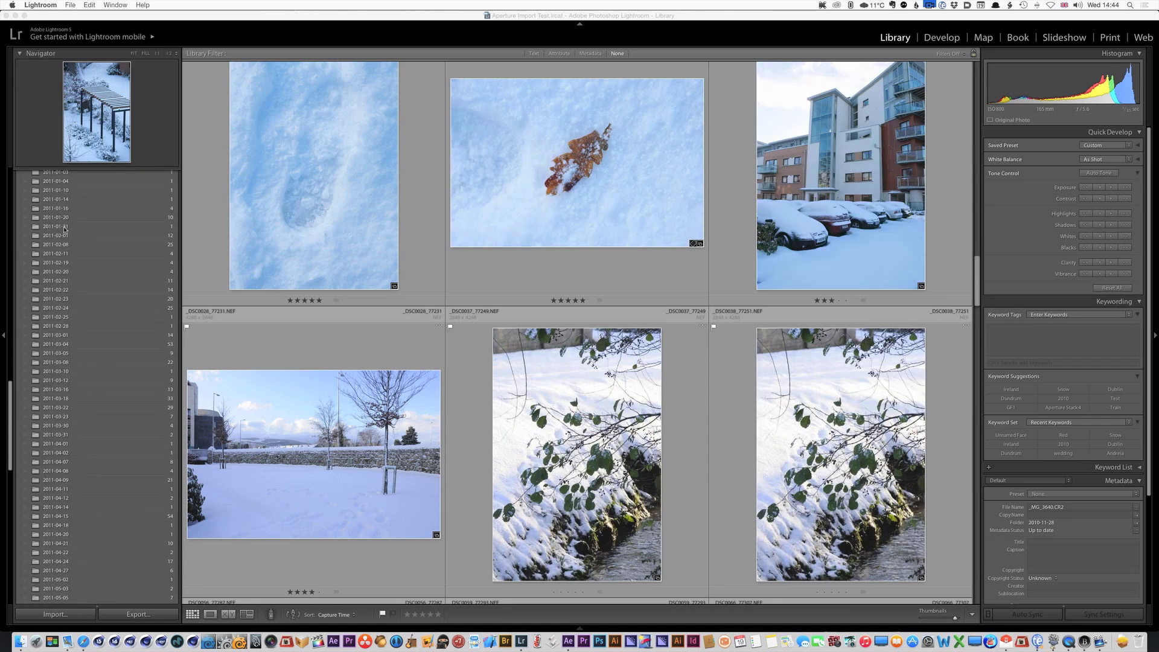
{"action": "scroll", "coordinate": [90, 259], "scroll_direction": "down", "scroll_amount": 10}
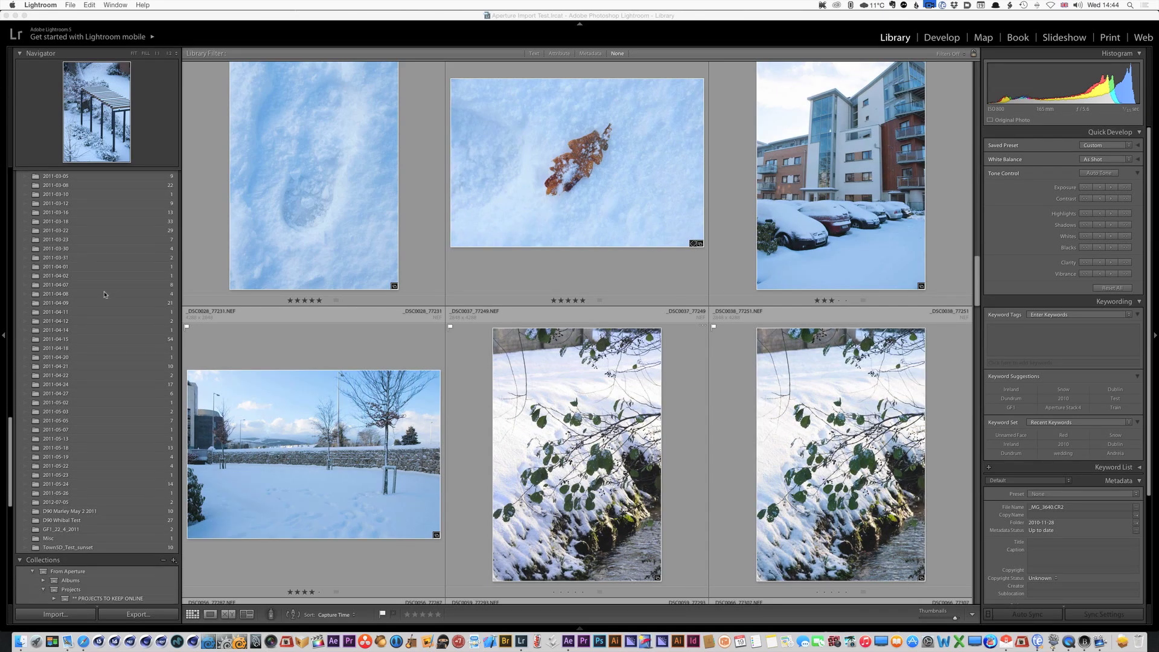
{"action": "scroll", "coordinate": [103, 295], "scroll_direction": "down", "scroll_amount": 10}
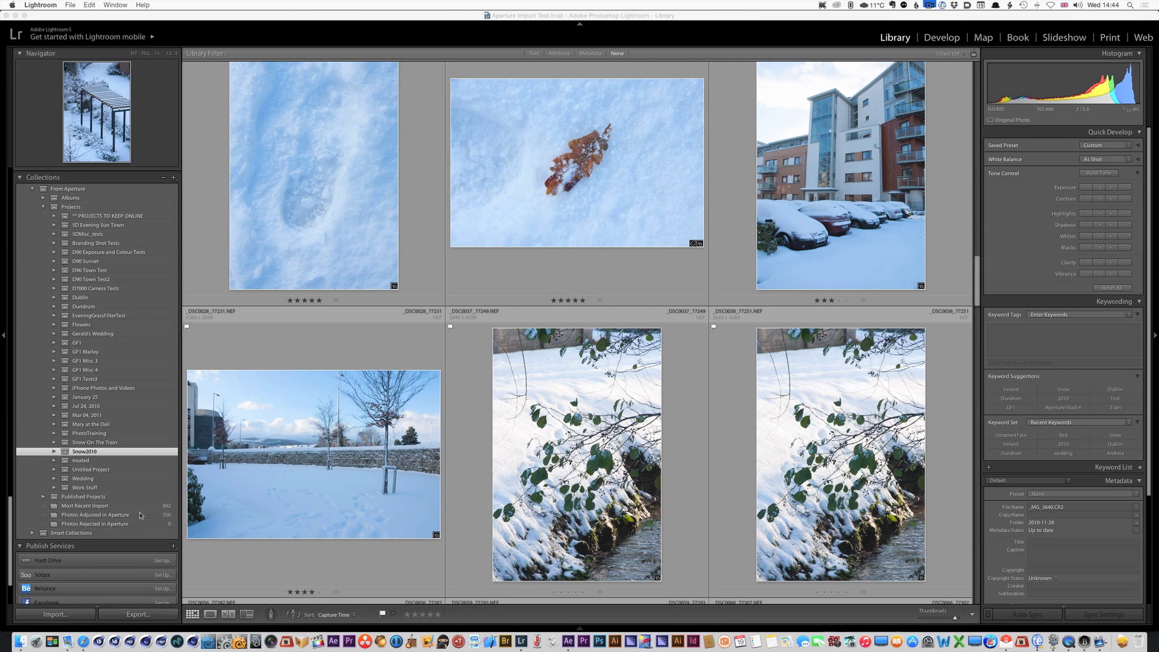
{"action": "scroll", "coordinate": [613, 174], "scroll_direction": "up", "scroll_amount": 10}
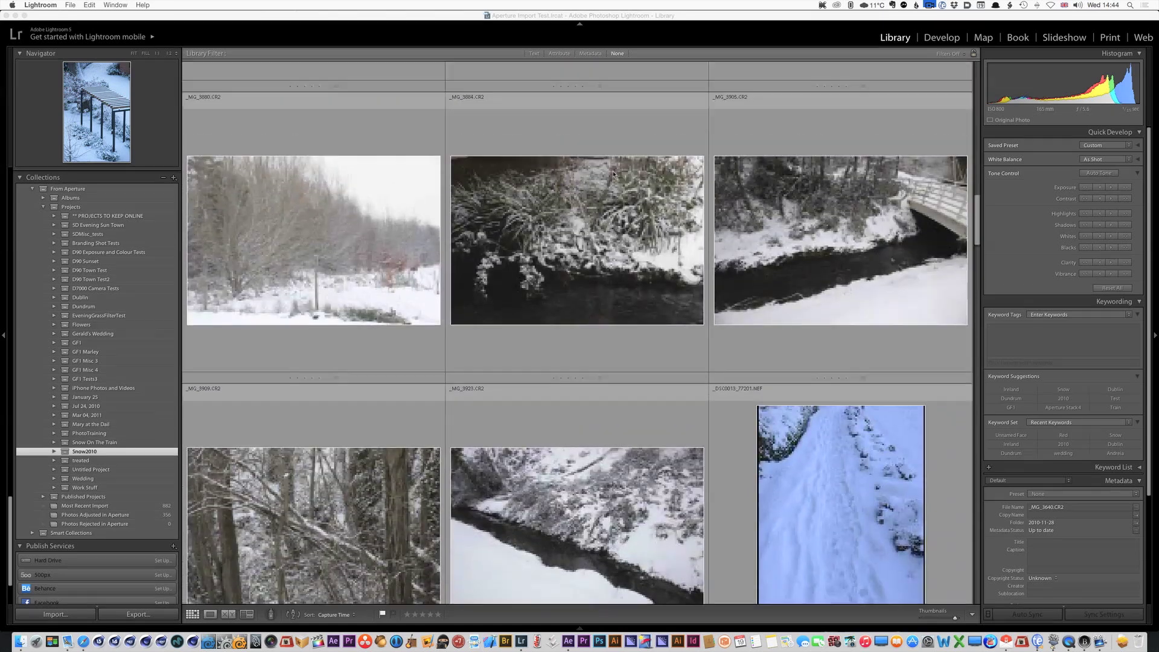
{"action": "scroll", "coordinate": [613, 175], "scroll_direction": "down", "scroll_amount": 5}
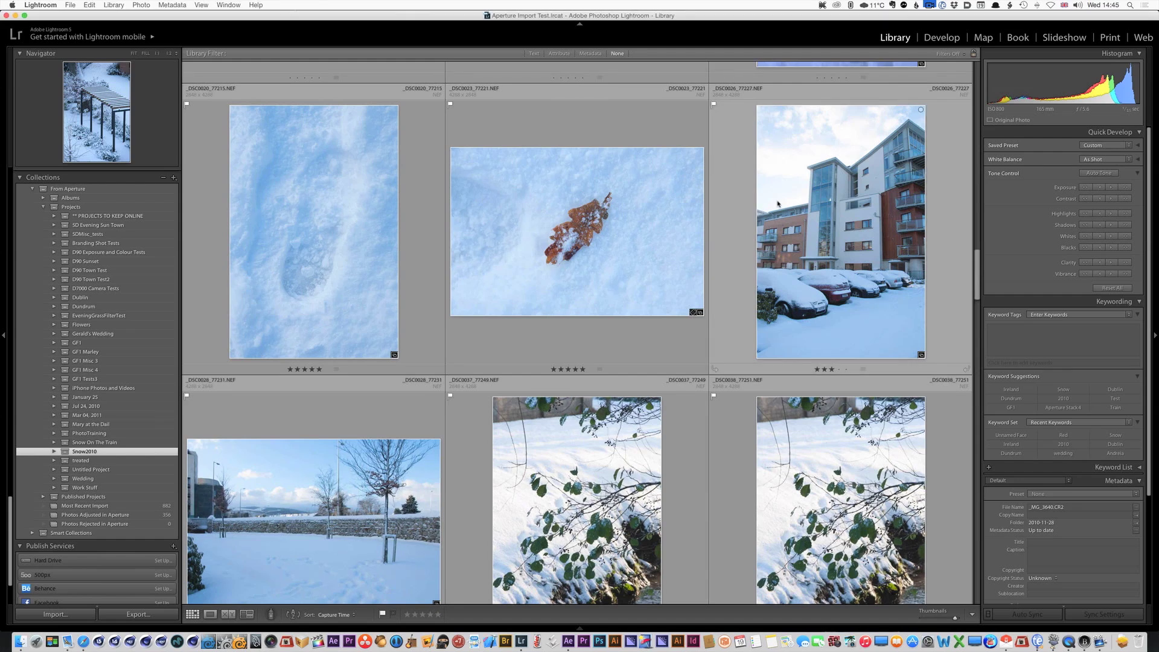
{"action": "scroll", "coordinate": [539, 233], "scroll_direction": "down", "scroll_amount": 2}
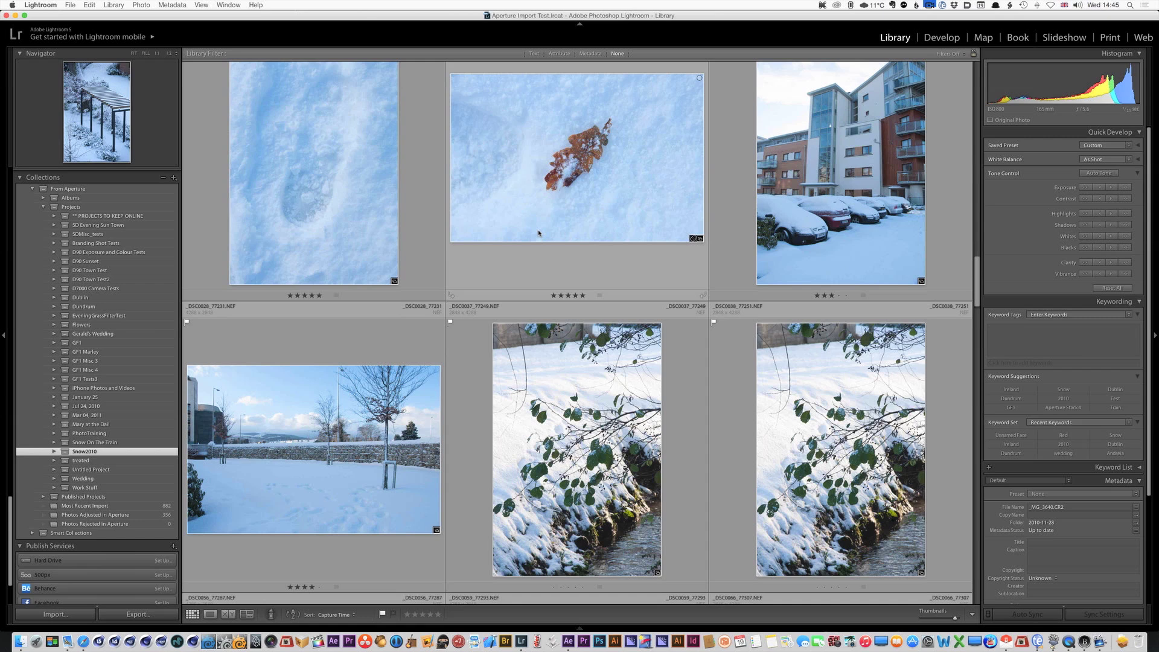
{"action": "scroll", "coordinate": [538, 232], "scroll_direction": "down", "scroll_amount": 1}
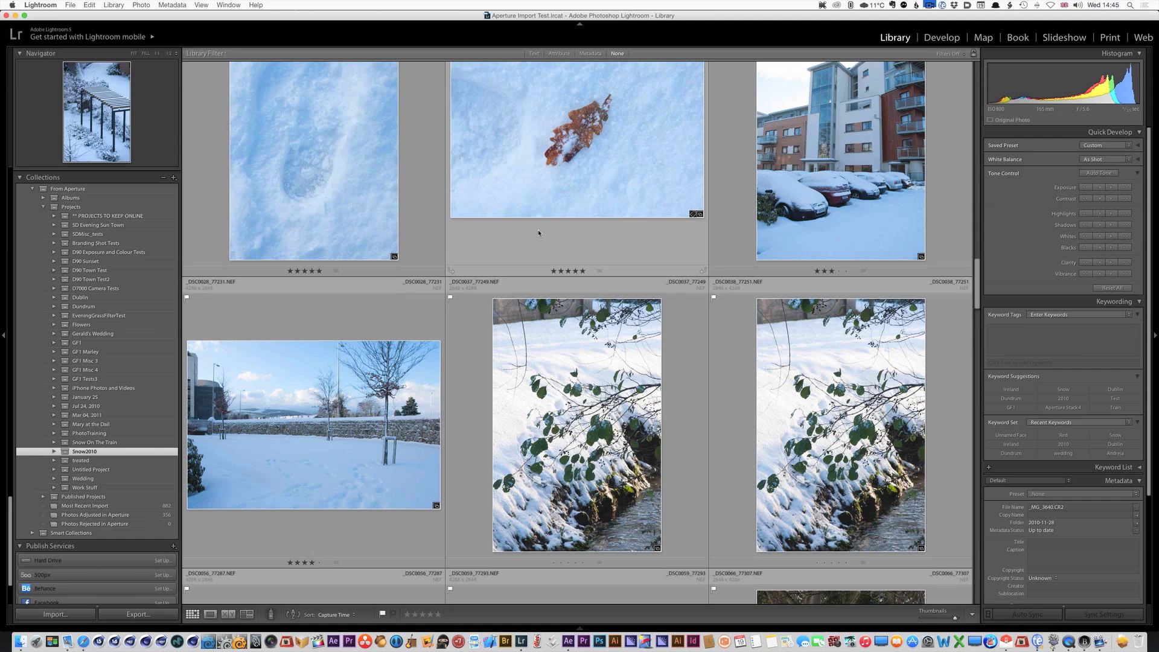
{"action": "scroll", "coordinate": [538, 233], "scroll_direction": "down", "scroll_amount": 8}
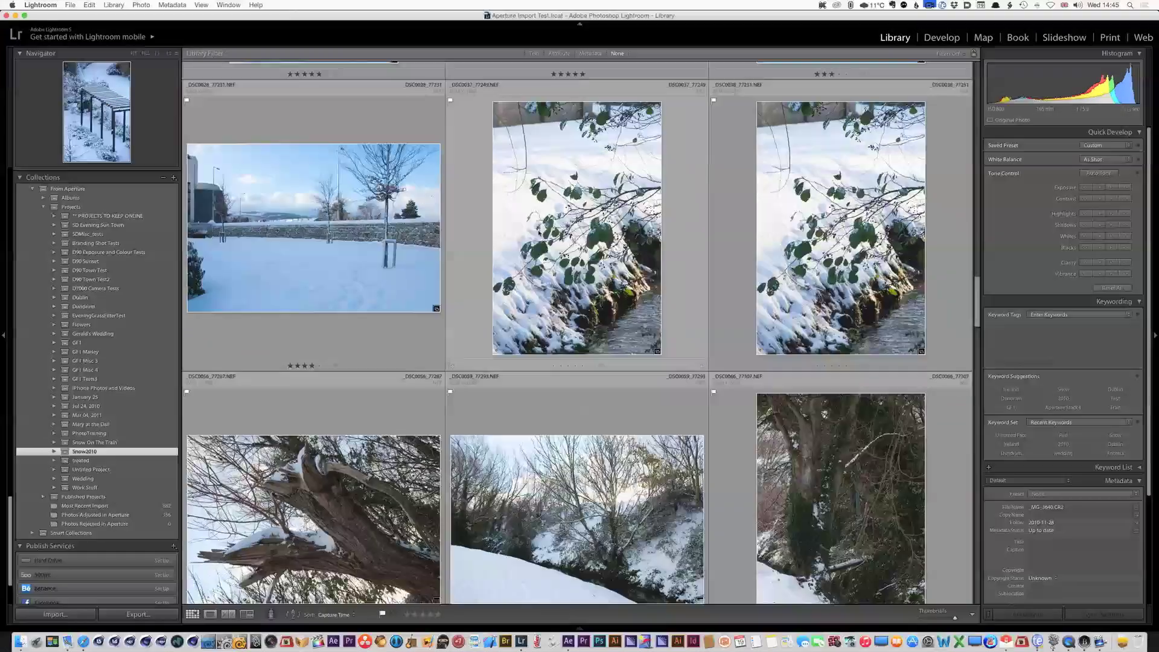
{"action": "scroll", "coordinate": [538, 233], "scroll_direction": "down", "scroll_amount": 20}
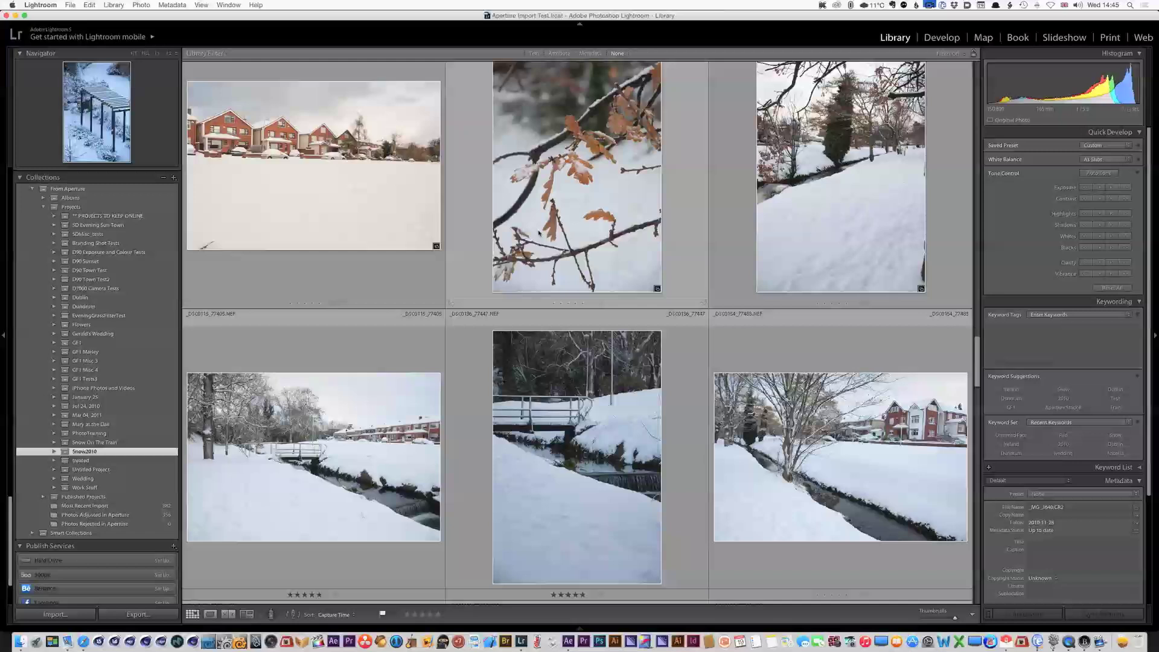
{"action": "scroll", "coordinate": [538, 233], "scroll_direction": "down", "scroll_amount": 20}
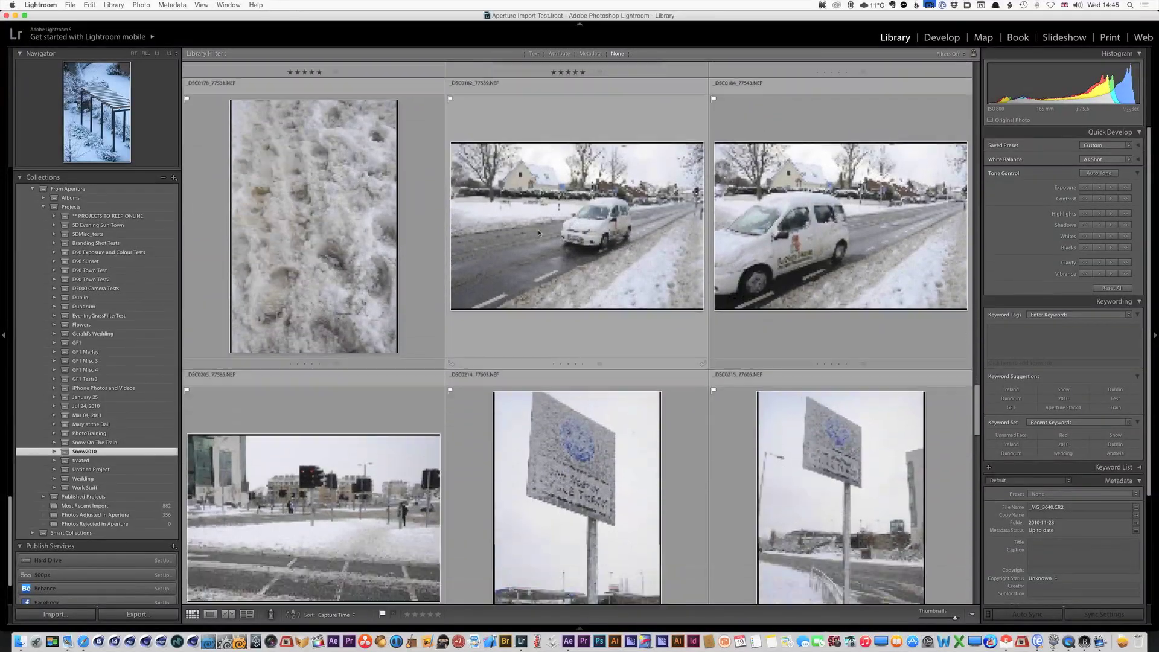
{"action": "scroll", "coordinate": [538, 229], "scroll_direction": "down", "scroll_amount": 1}
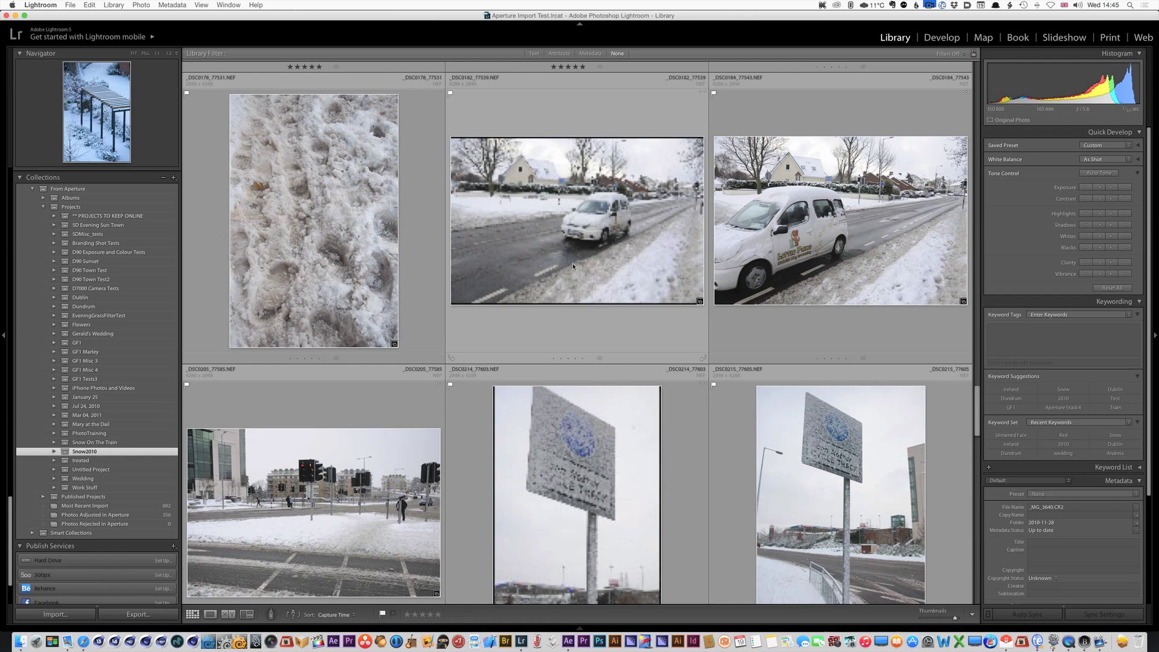
{"action": "scroll", "coordinate": [552, 258], "scroll_direction": "down", "scroll_amount": 5}
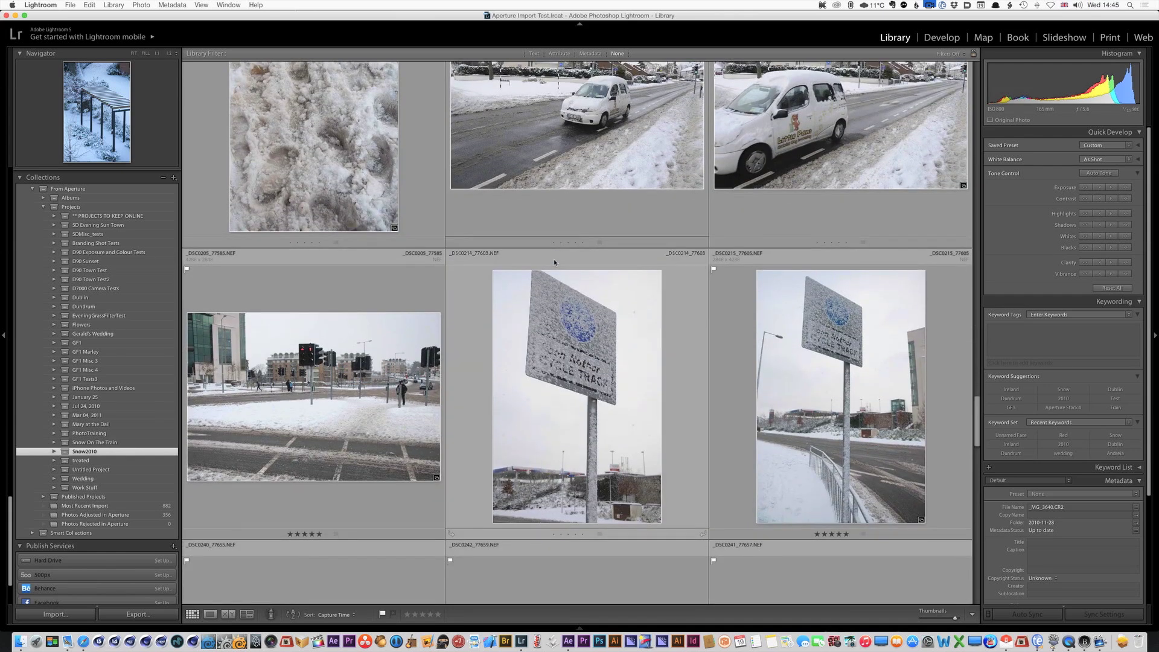
{"action": "scroll", "coordinate": [552, 259], "scroll_direction": "down", "scroll_amount": 7}
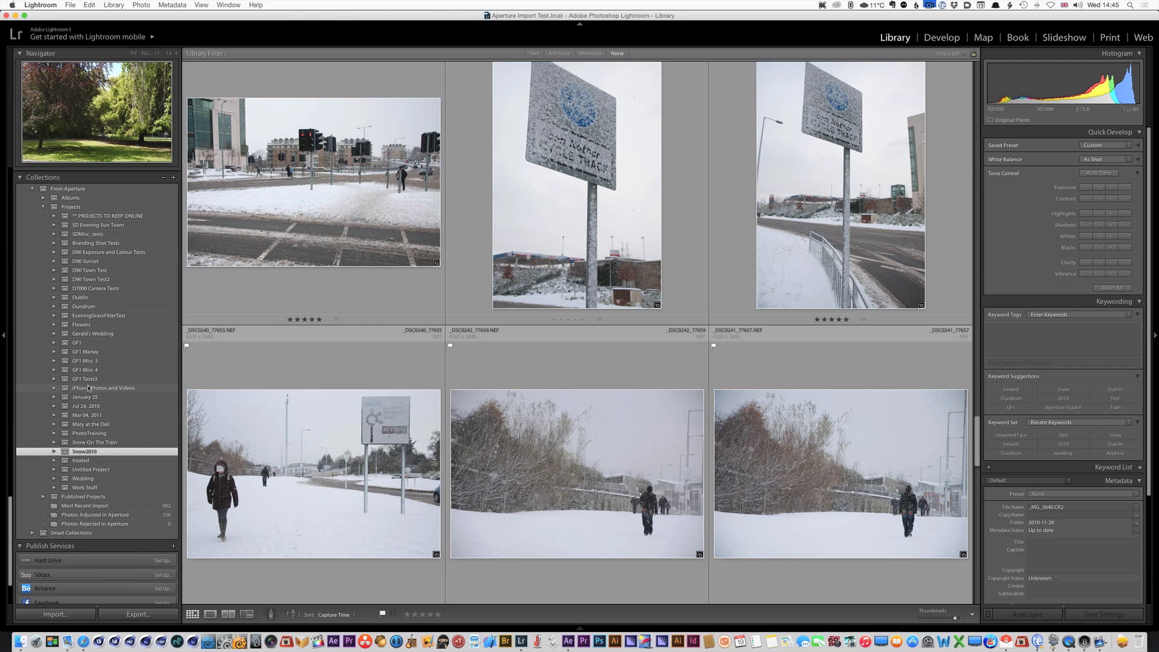
{"action": "scroll", "coordinate": [112, 291], "scroll_direction": "up", "scroll_amount": 3}
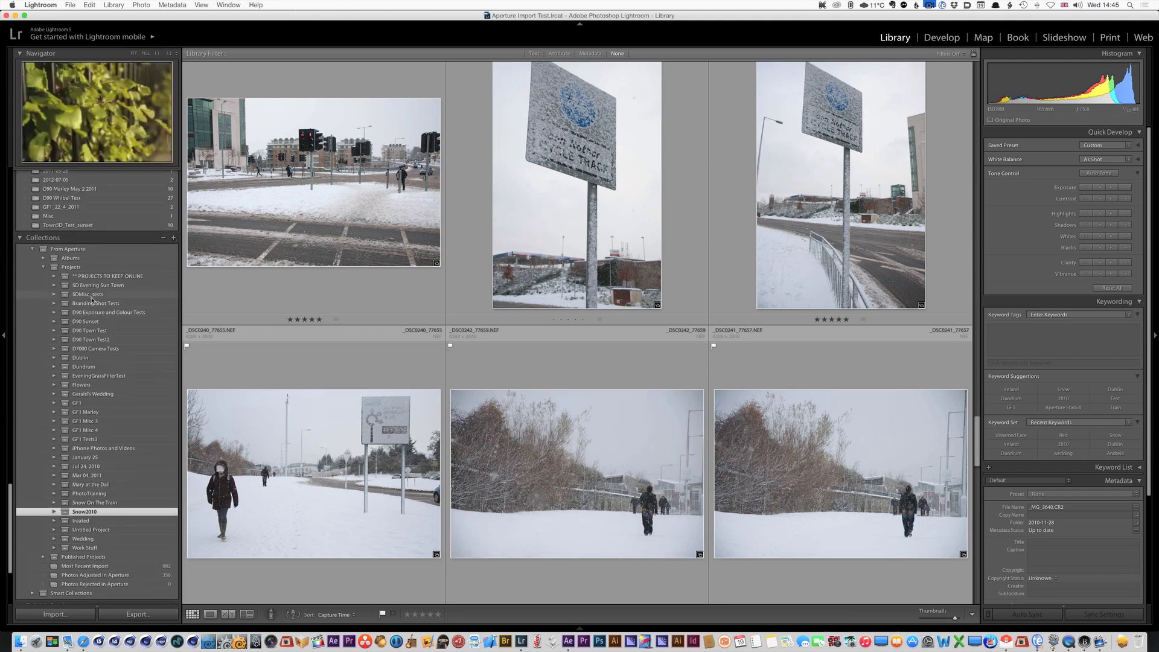
Open the D90 Sunset collection under From Aperture > Projects and browse its sunset photos.
{"action": "left_click", "coordinate": [86, 321]}
{"action": "scroll", "coordinate": [410, 226], "scroll_direction": "down", "scroll_amount": 10}
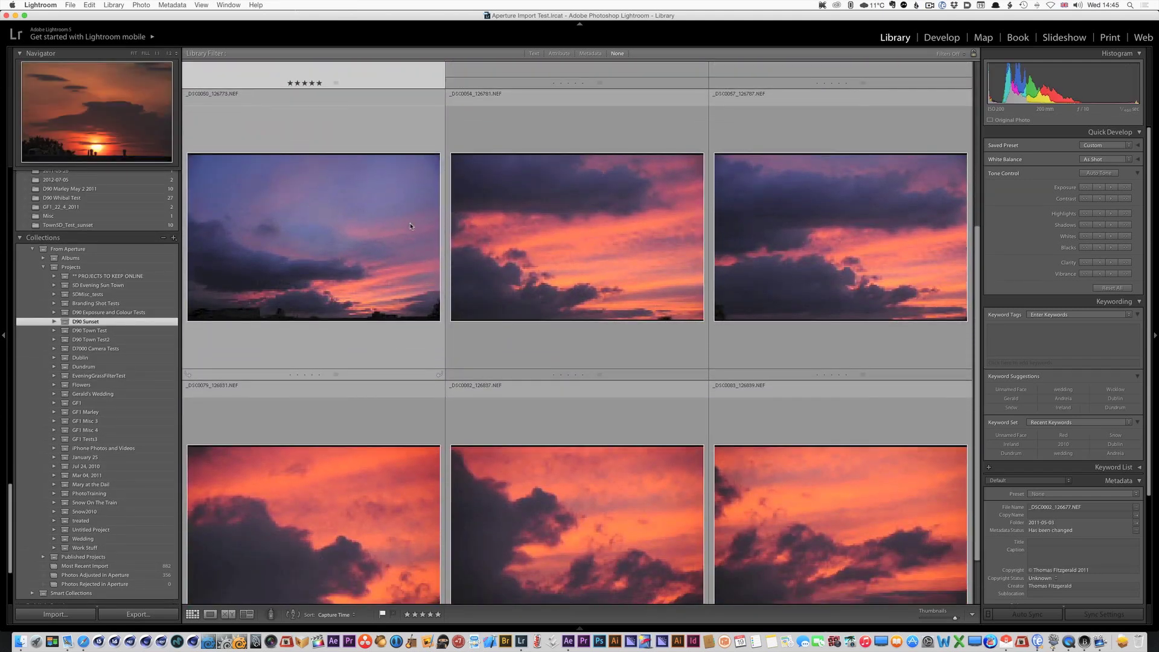
{"action": "scroll", "coordinate": [410, 226], "scroll_direction": "down", "scroll_amount": 2}
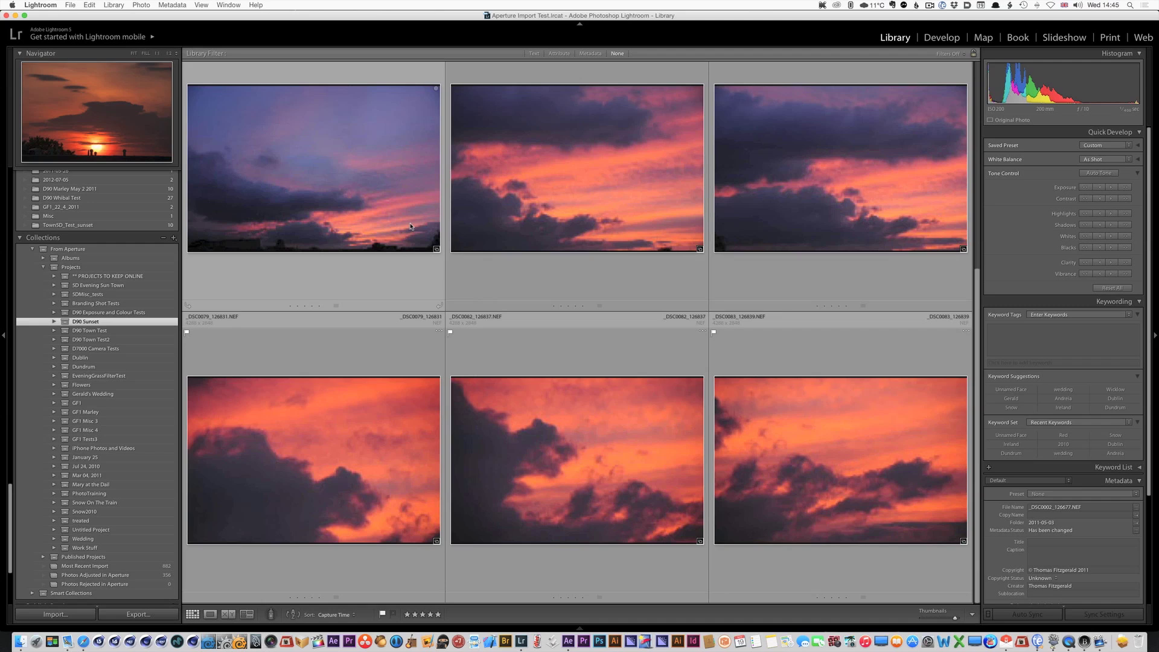